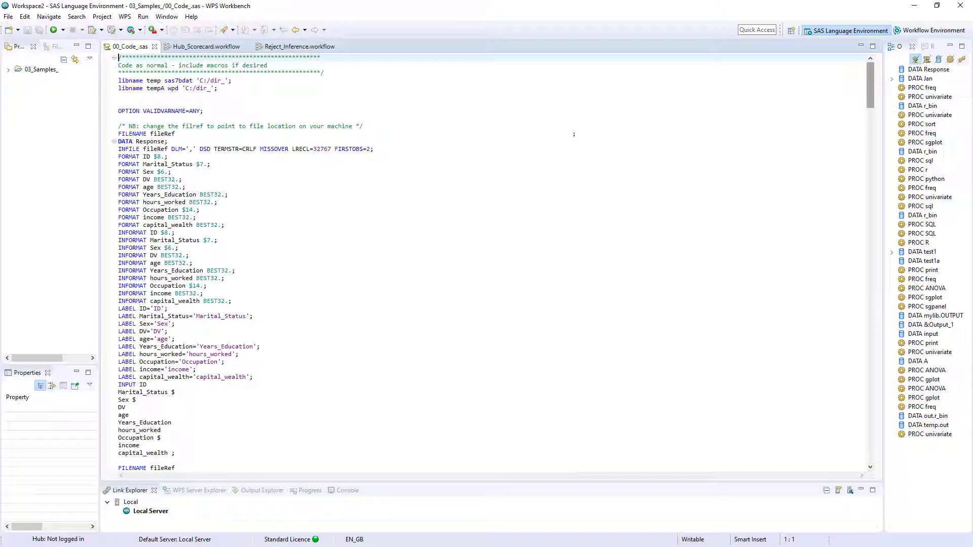
Step: Look over the 00_Code_.sas program and the Hub_Scorecard workflow
key(ctrl+Page_Down)
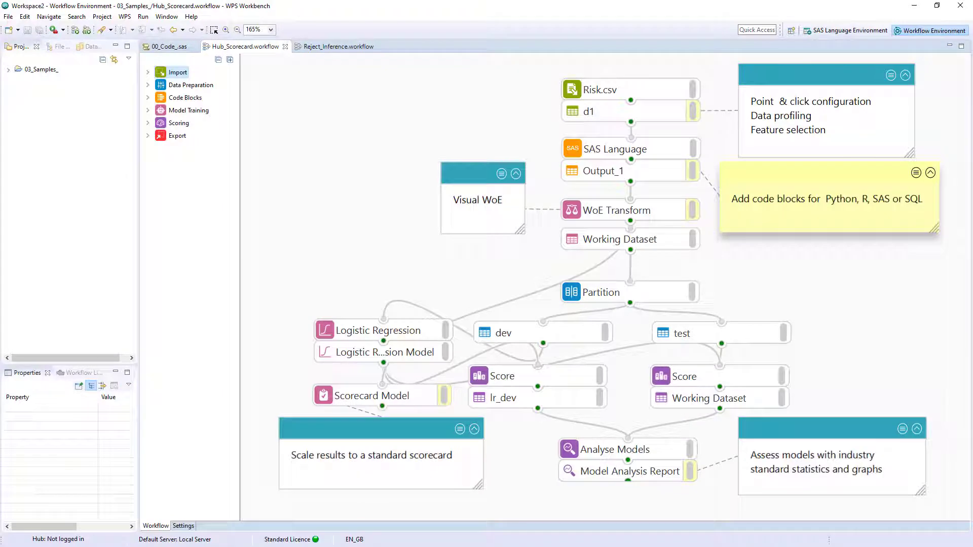
key(ctrl+Page_Up)
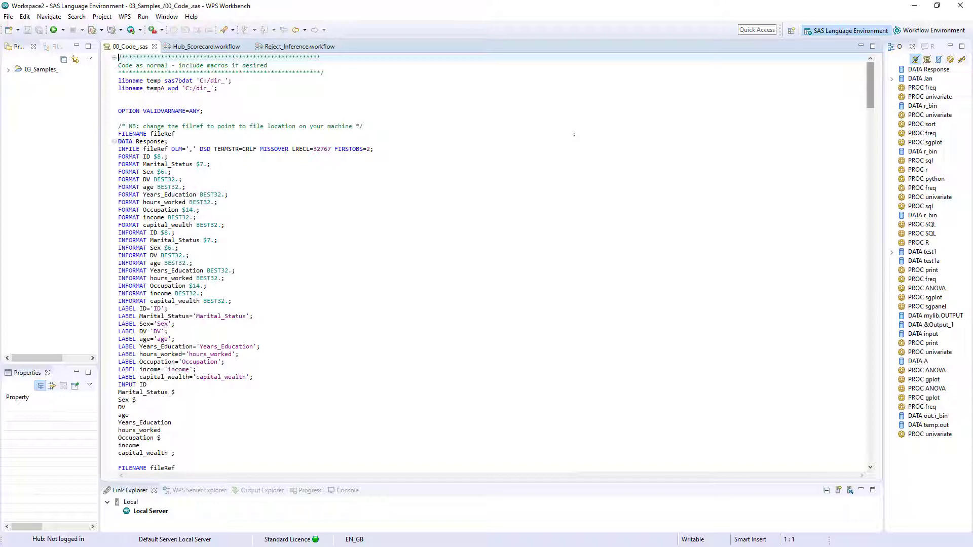
scroll(575, 134, down, 20)
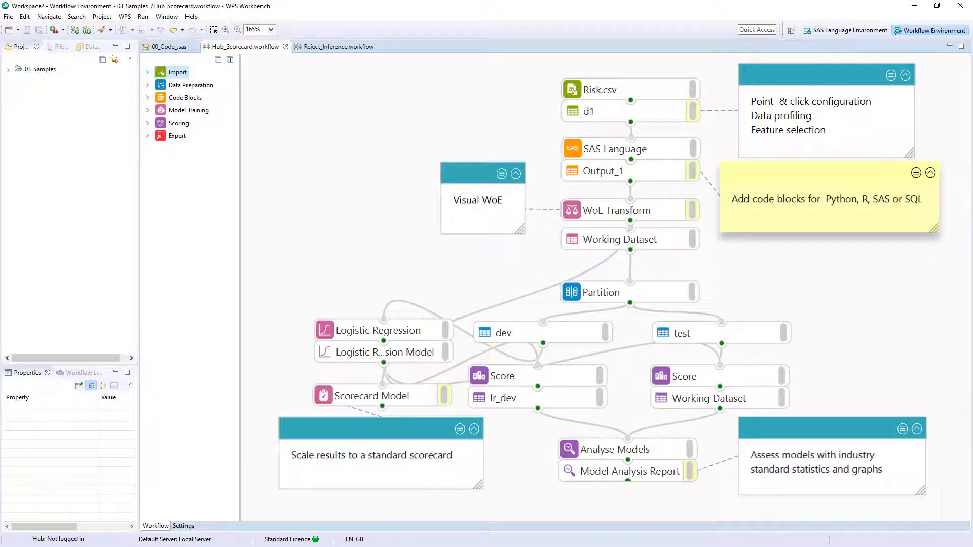
Step: List the available import blocks and open the text file import configuration of the Risk.csv block
click(147, 72)
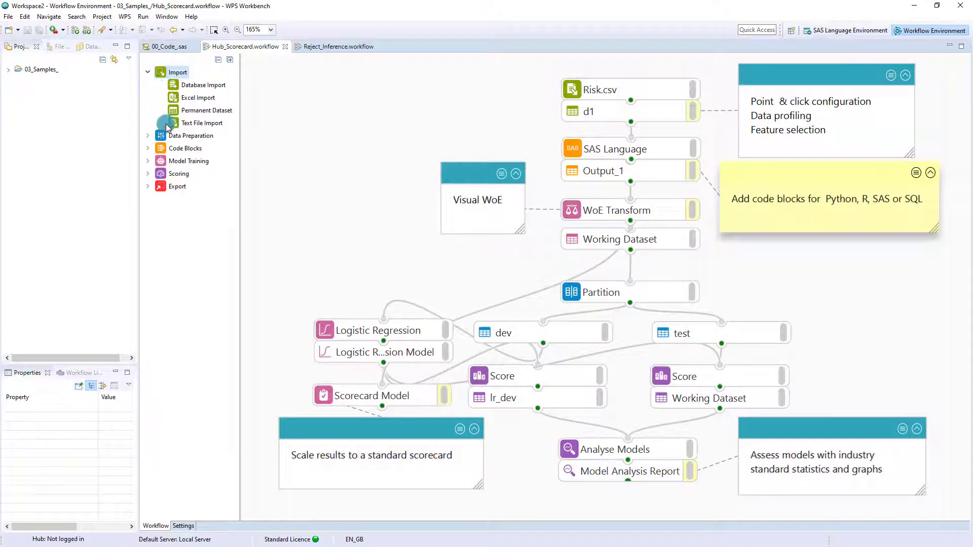
drag(191, 123, 476, 101)
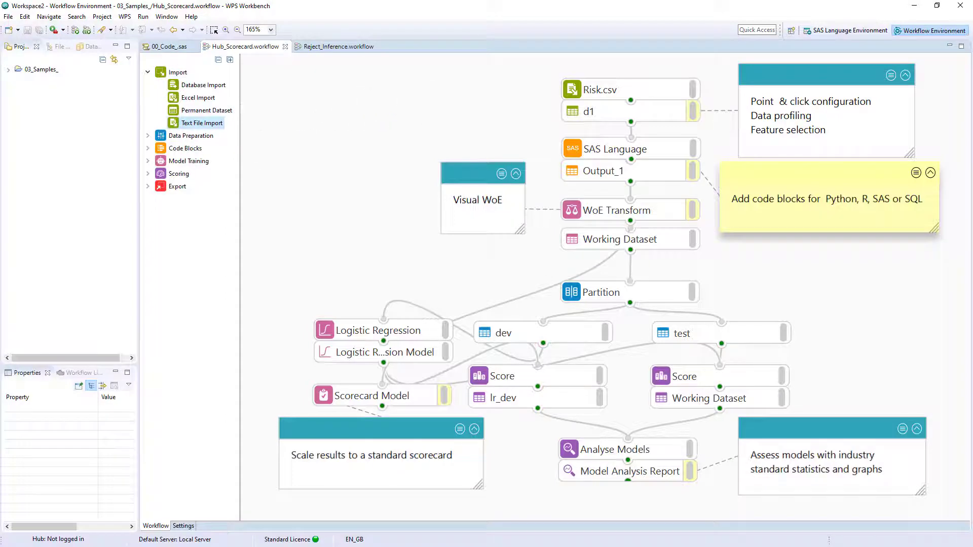
right_click(591, 90)
click(628, 100)
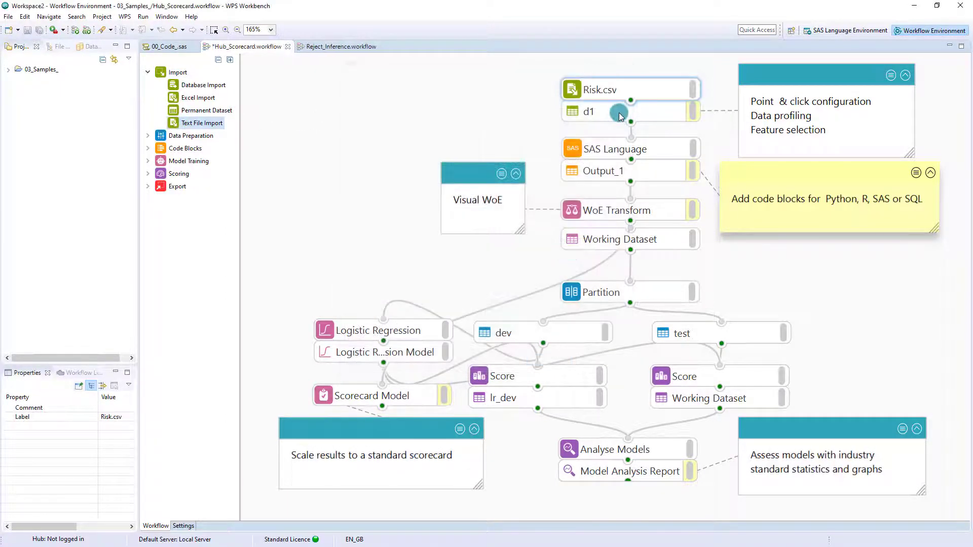
Step: Open the d1 dataset of the Risk.csv import in the profiling summary view
right_click(618, 113)
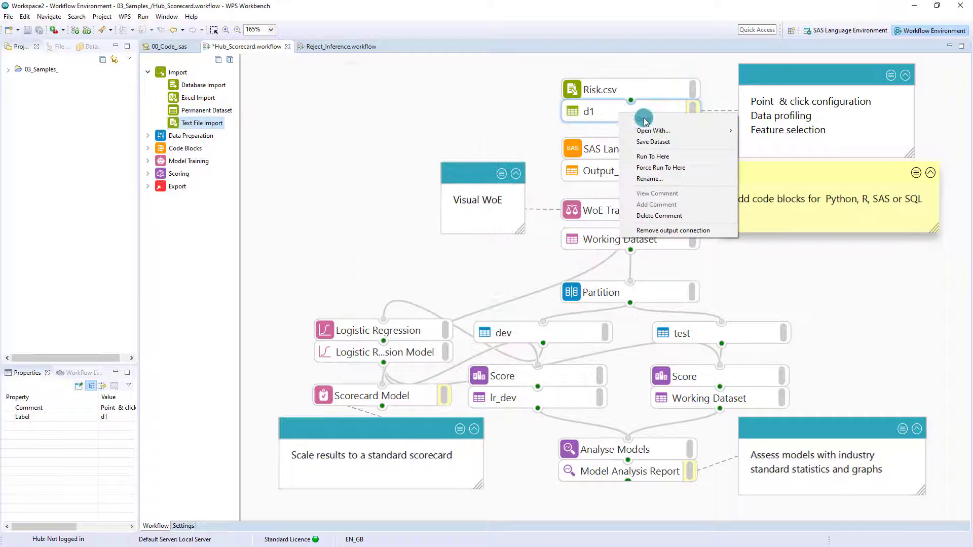
mouse_move(709, 130)
click(753, 131)
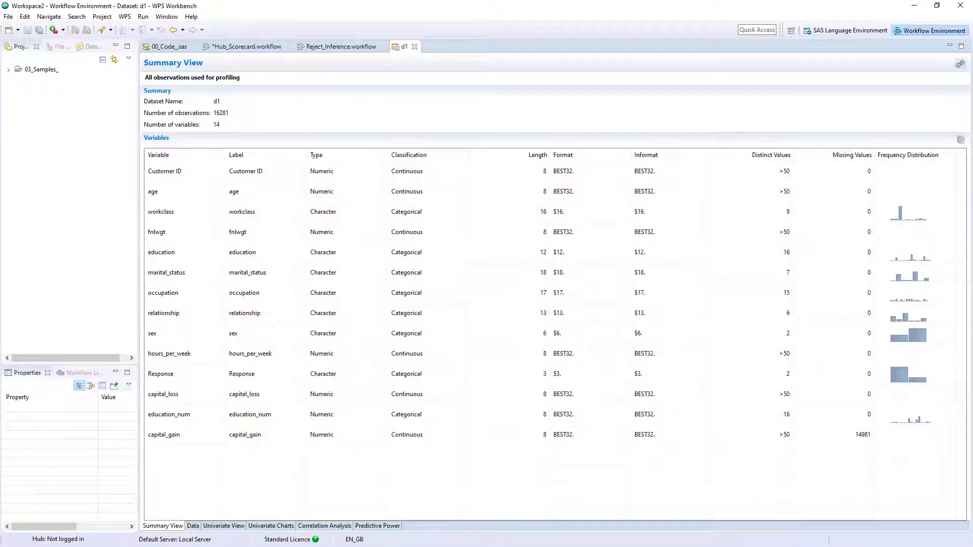
Step: Examine the data, univariate statistics, frequency charts and predictive power of the variables in d1
click(193, 525)
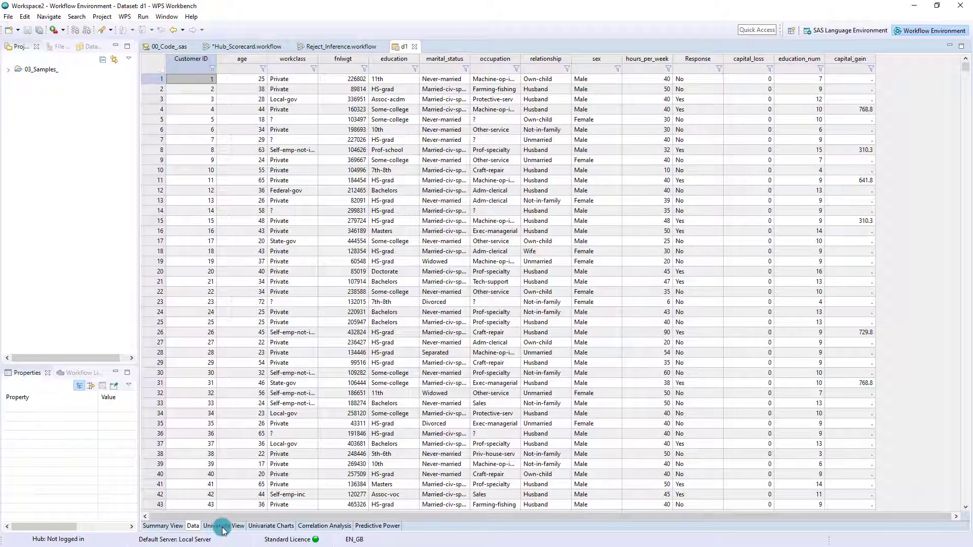
click(223, 527)
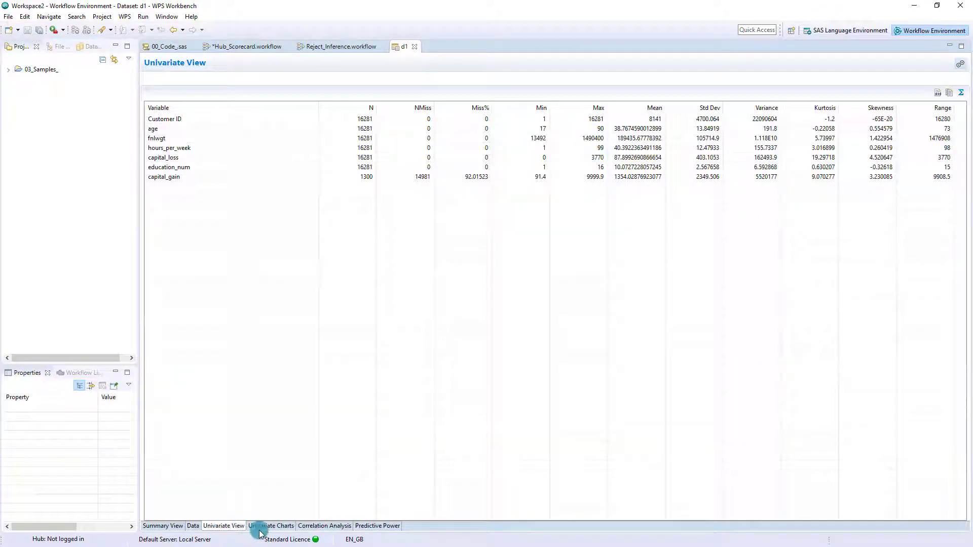
click(259, 527)
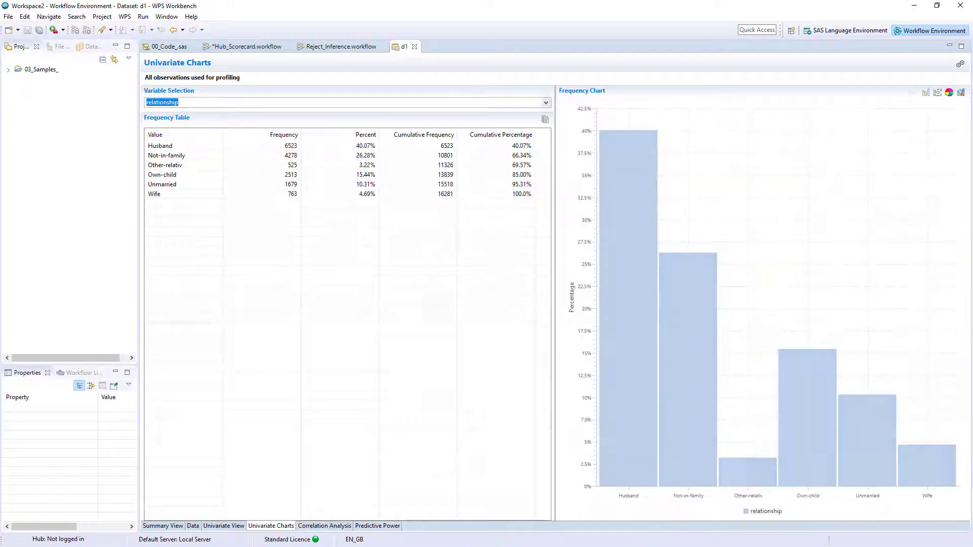
click(377, 526)
click(547, 103)
click(181, 189)
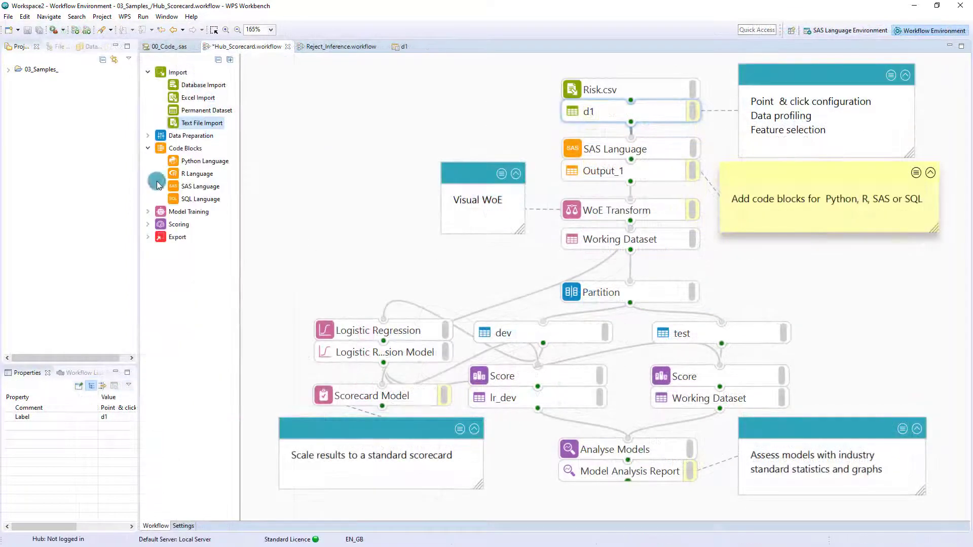
Step: Rebin the age variable into finer bins in the WoE Transform Editor and set the first bin's upper limit to 21
drag(185, 187, 299, 171)
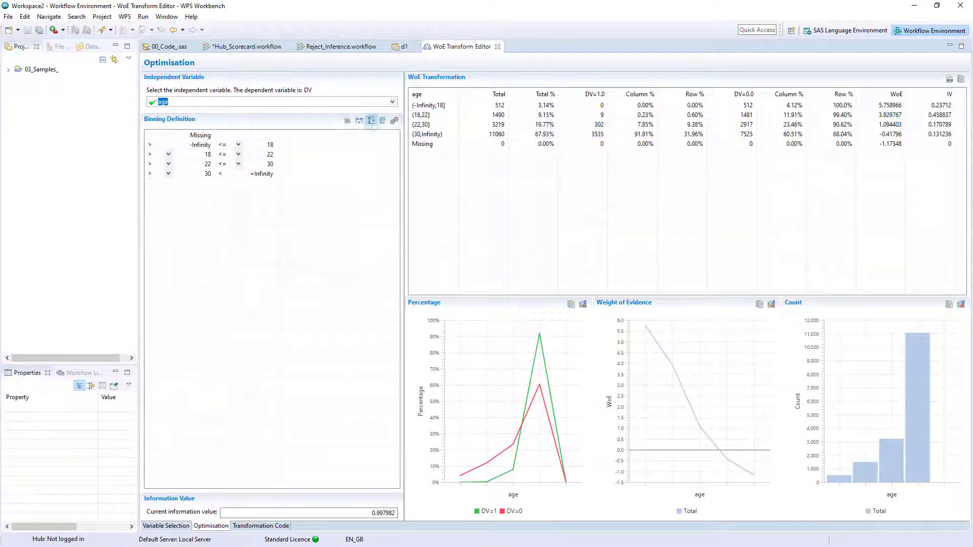
click(371, 121)
click(270, 135)
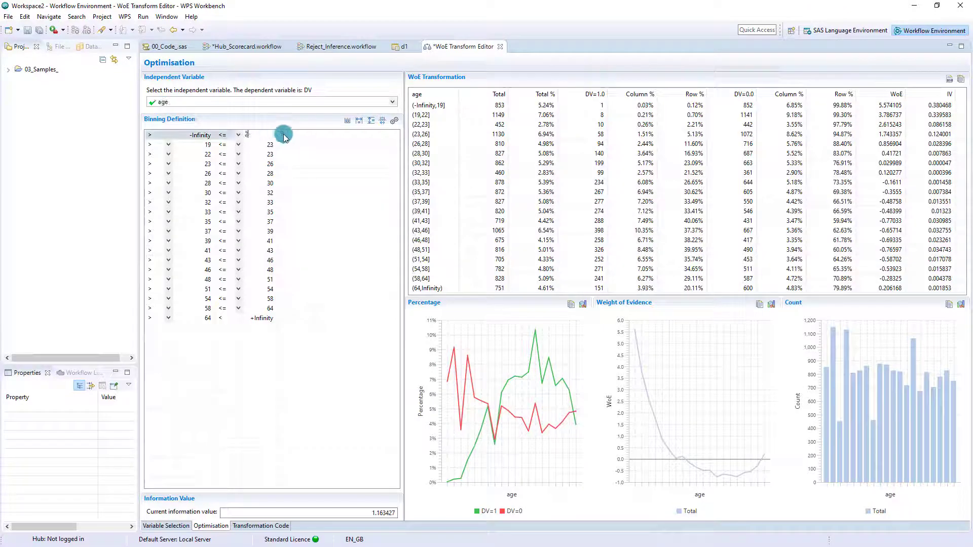
text(21)
key(Return)
Step: Join the lowest age bins, up to the upper limit of 30, into a single bin
shift+click(267, 181)
right_click(266, 176)
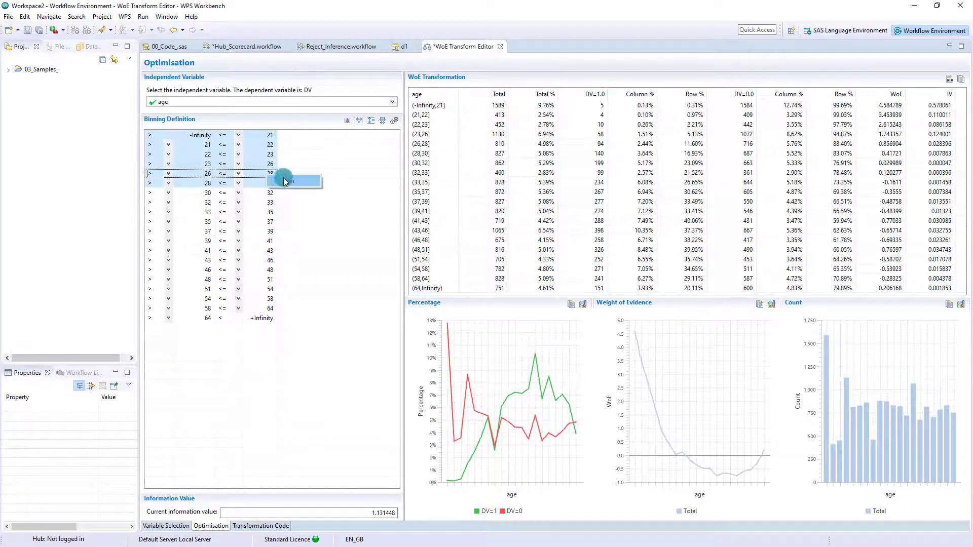
click(284, 178)
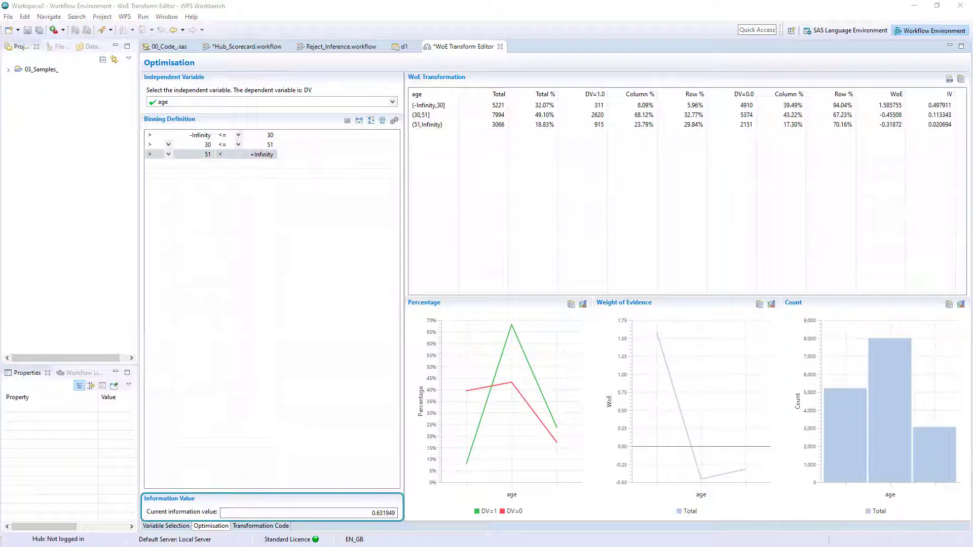
Step: Join the 30 to 51 age bin with the bin above 51
click(202, 145)
right_click(202, 157)
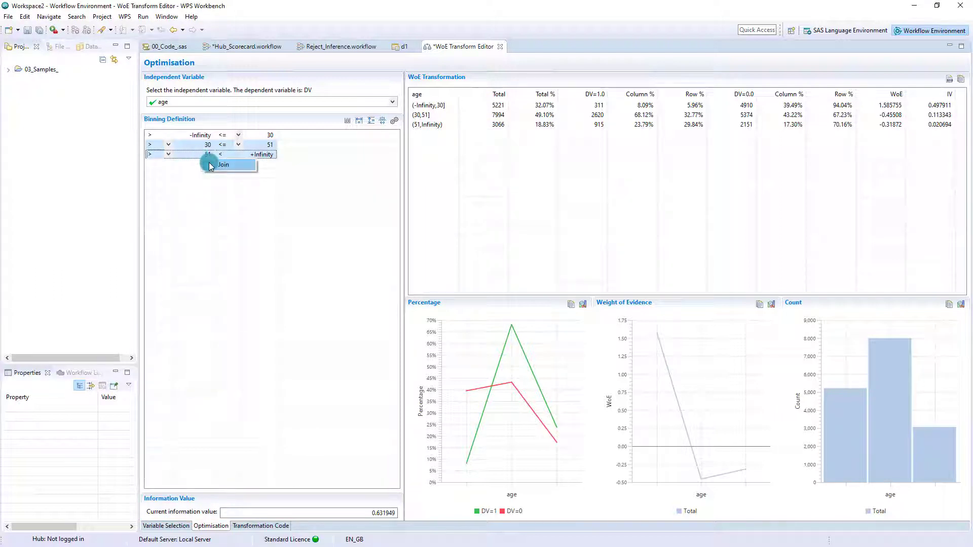
click(218, 162)
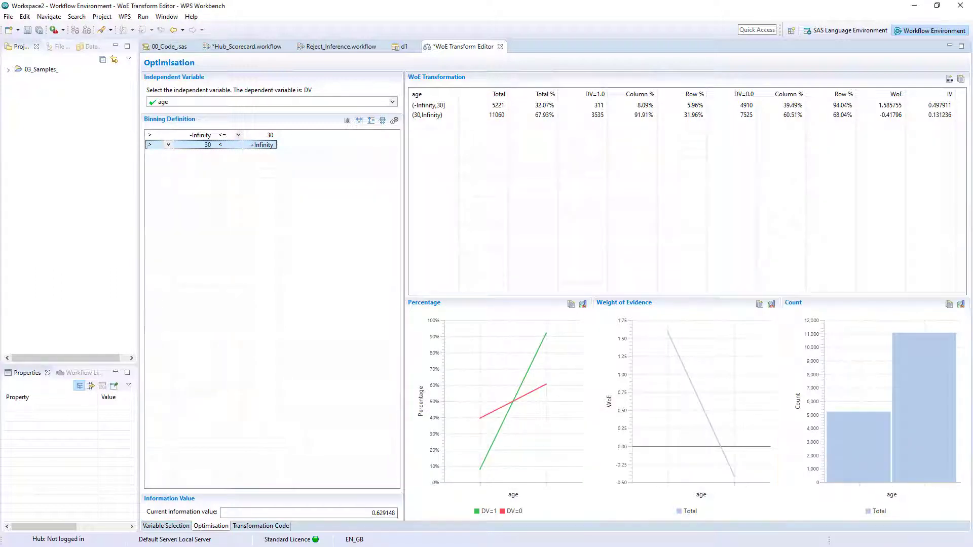
Step: Switch the independent variable of the WoE optimisation to <All Variables>
click(394, 102)
click(394, 102)
click(167, 112)
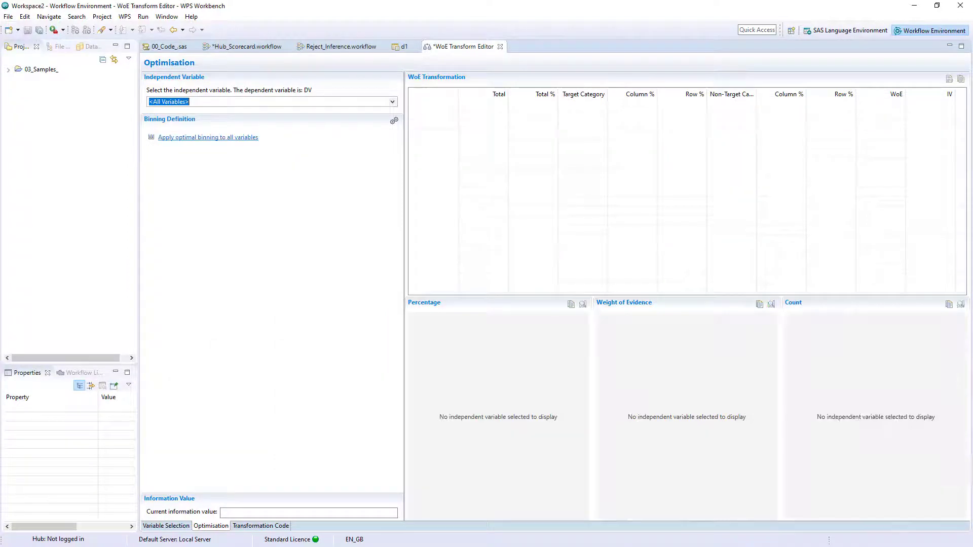
click(395, 120)
click(632, 157)
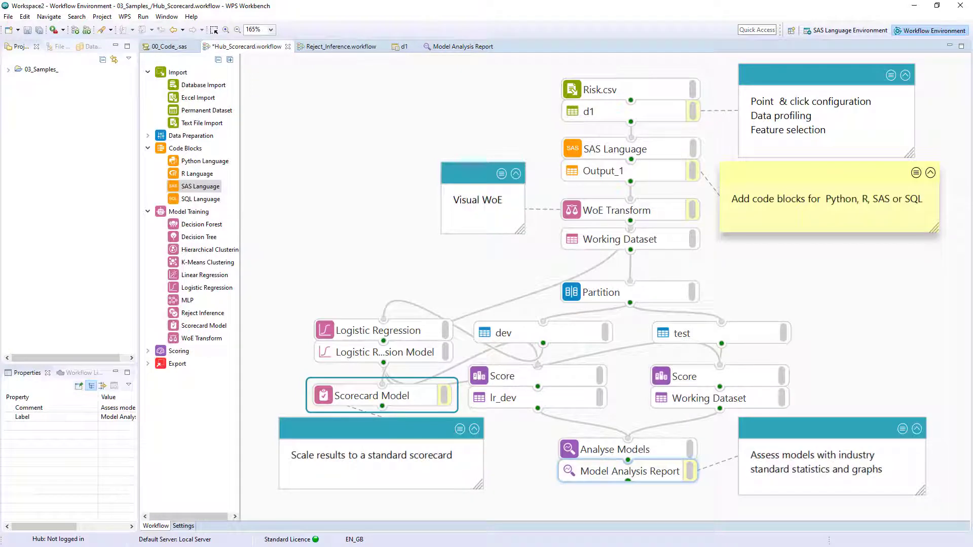
Step: Open the Scorecard Model in the Scorecard Editor and review its point allocation and scoring code
right_click(342, 397)
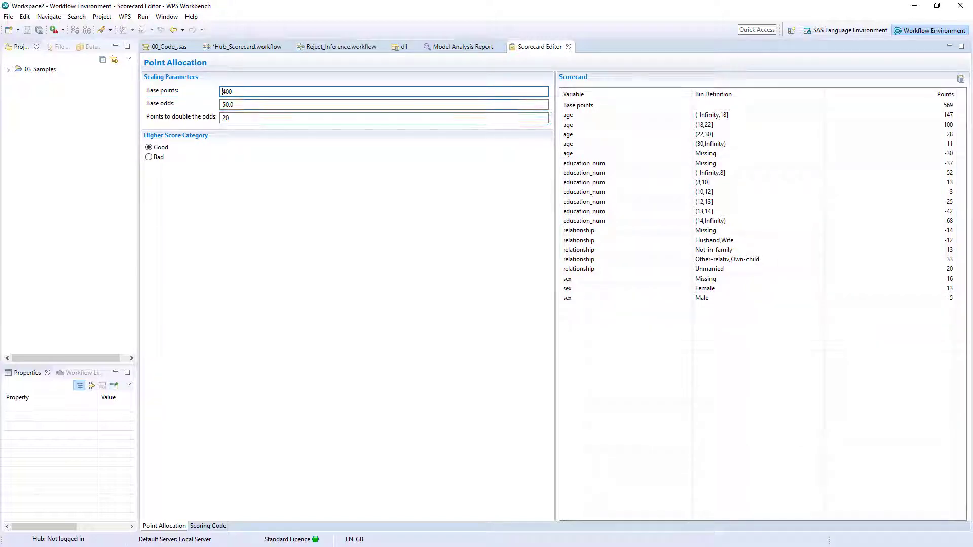
click(216, 526)
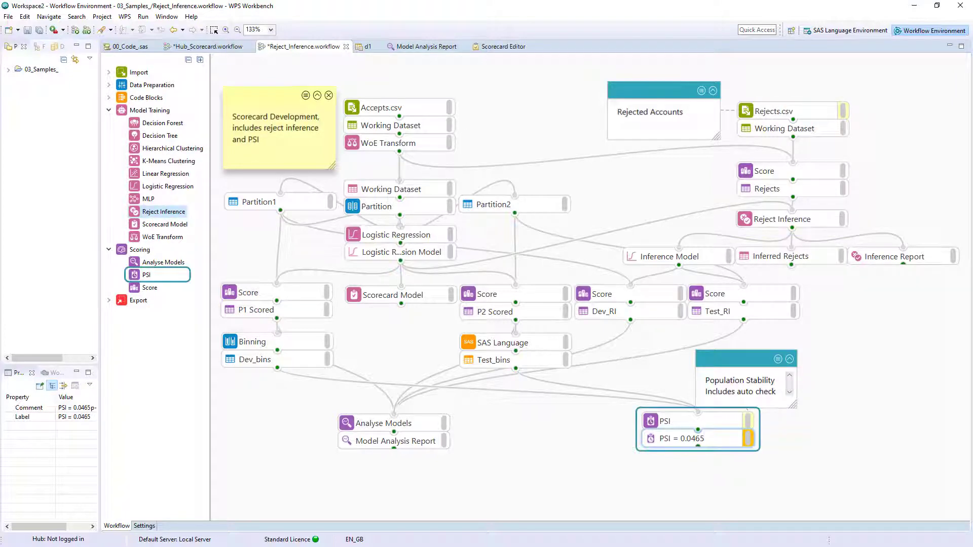
Step: Review the inference methods and model variables of the Reject Inference block, and close its inference report
right_click(773, 217)
click(801, 224)
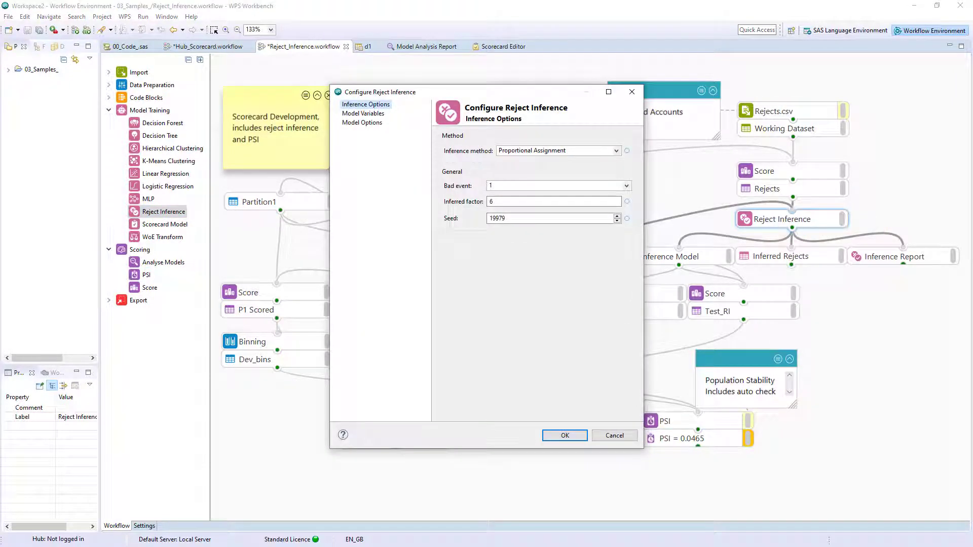
click(615, 151)
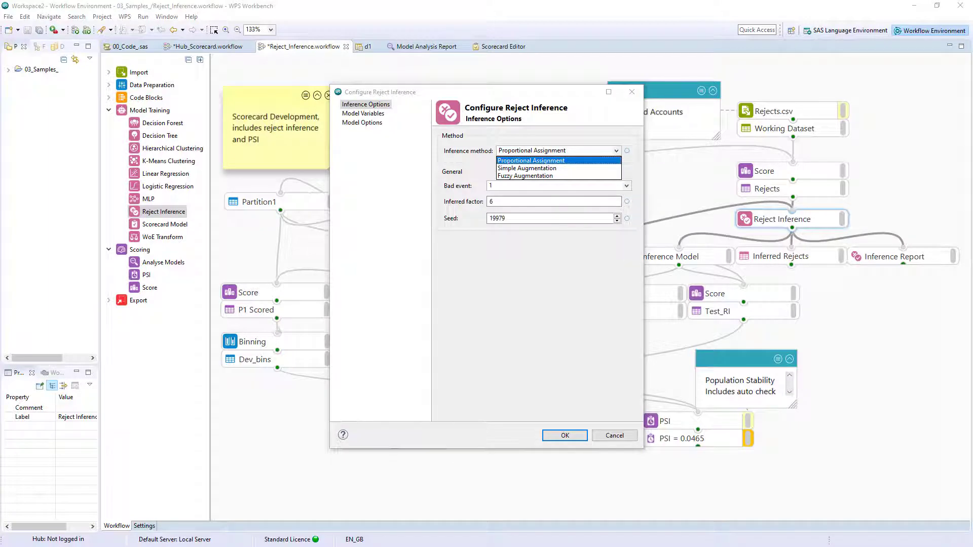
click(384, 113)
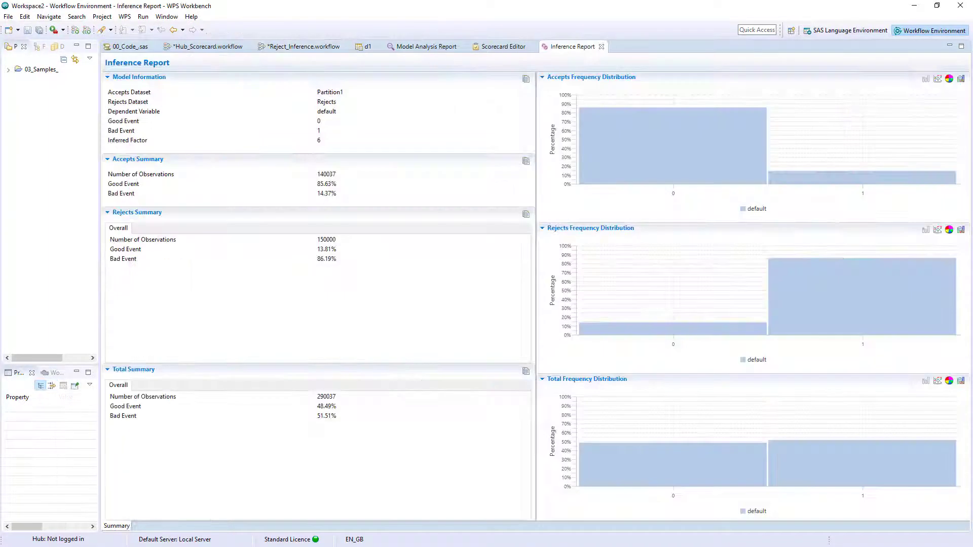
key(ctrl+w)
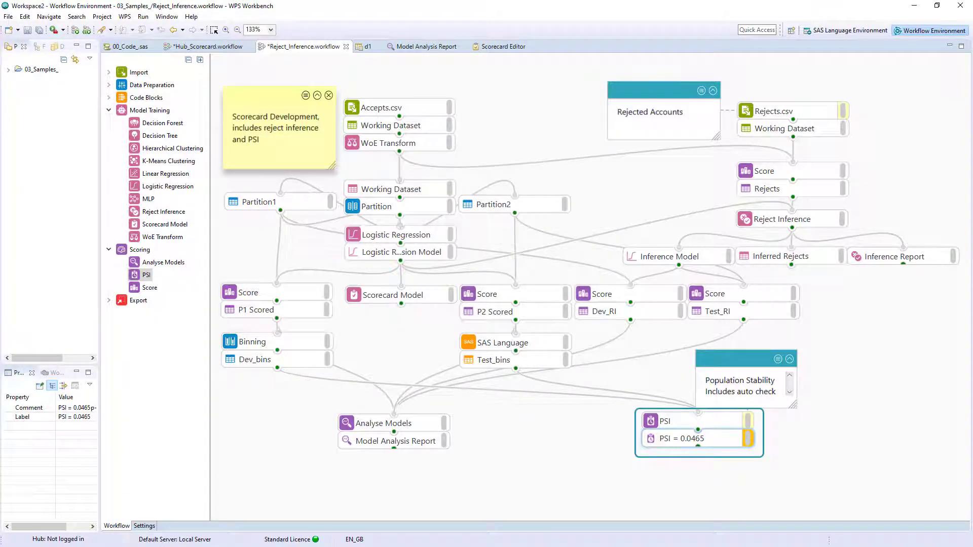
Step: Show the comment attached to the PSI result and open the result in the PSI Report Viewer
click(750, 439)
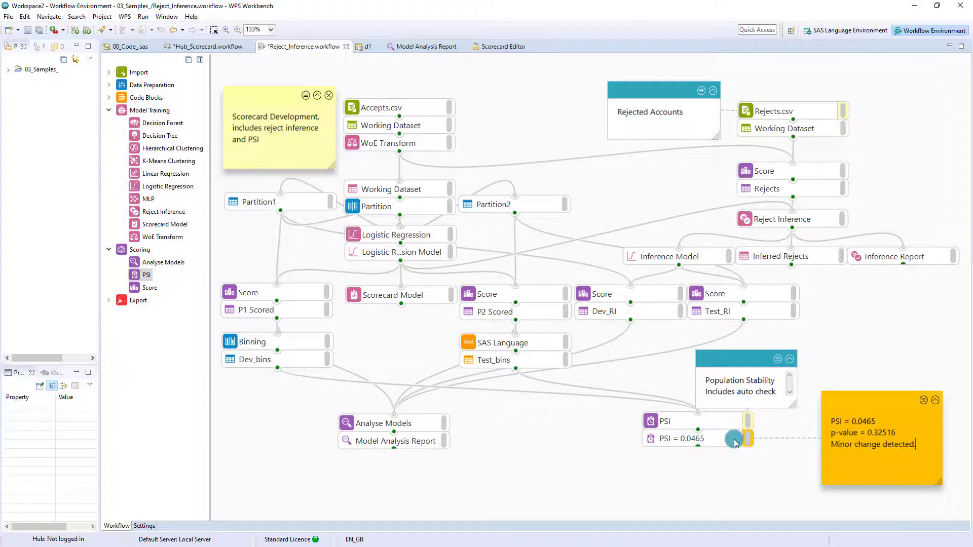
right_click(725, 438)
click(817, 445)
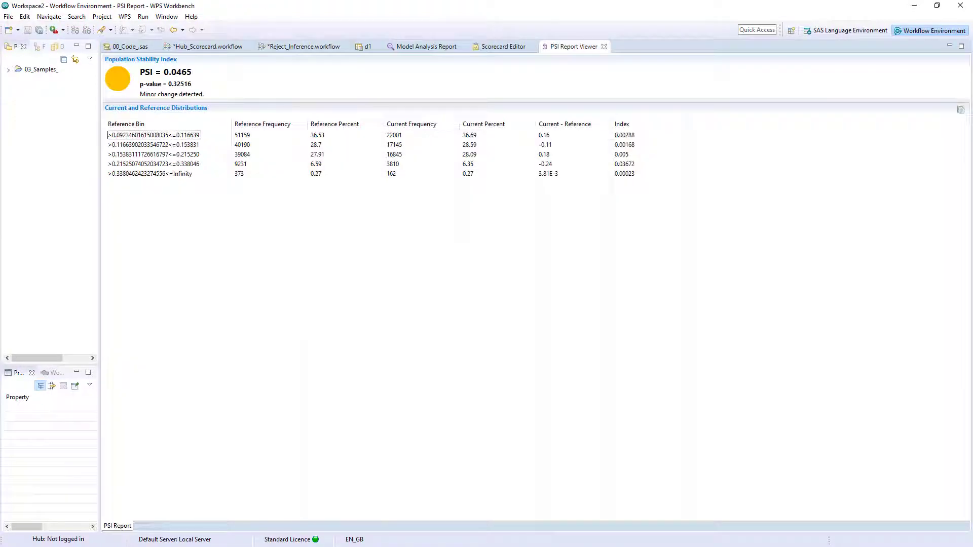